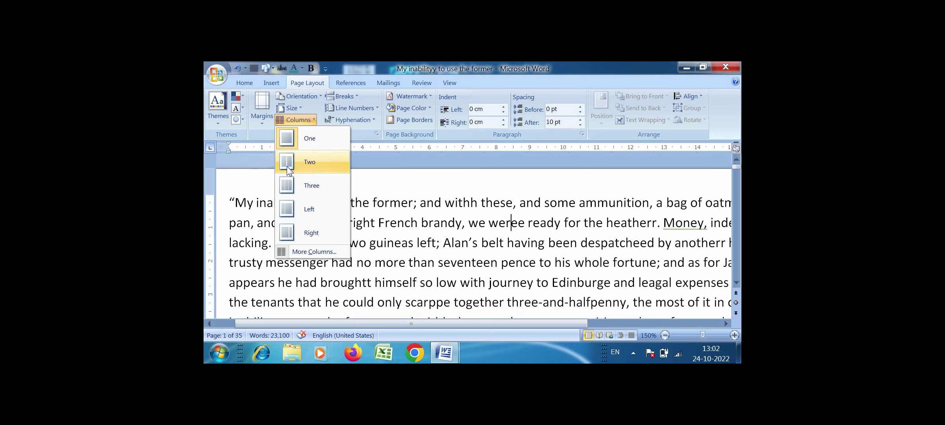
Step: Lay out the document text in two columns and look over both columns on the first page
left_click(707, 335)
left_click(406, 255)
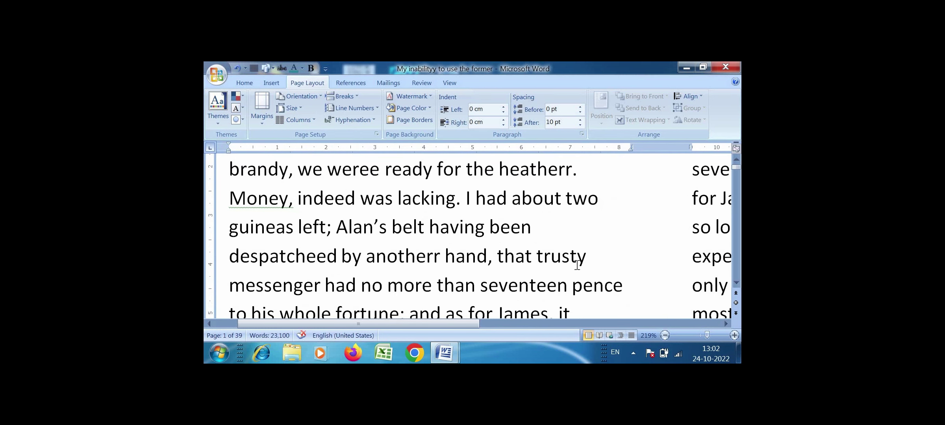
scroll(577, 266, "up", 2)
left_click(358, 207)
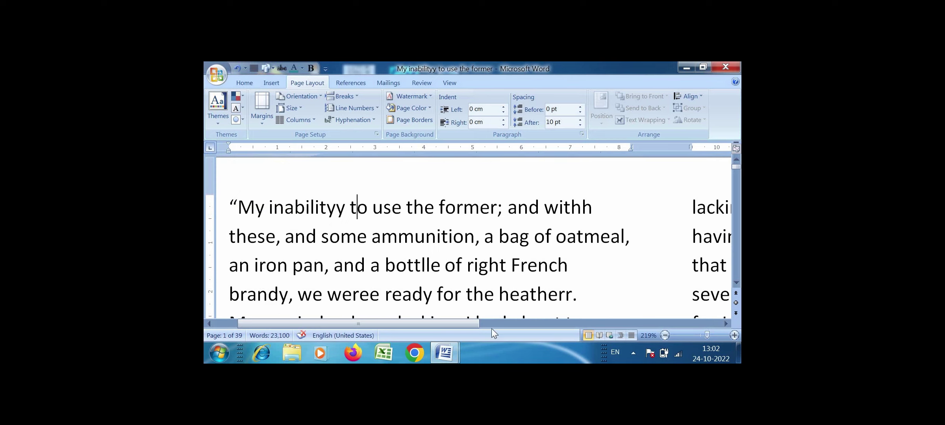
left_click_drag(441, 325, 491, 324)
left_click_drag(708, 336, 689, 340)
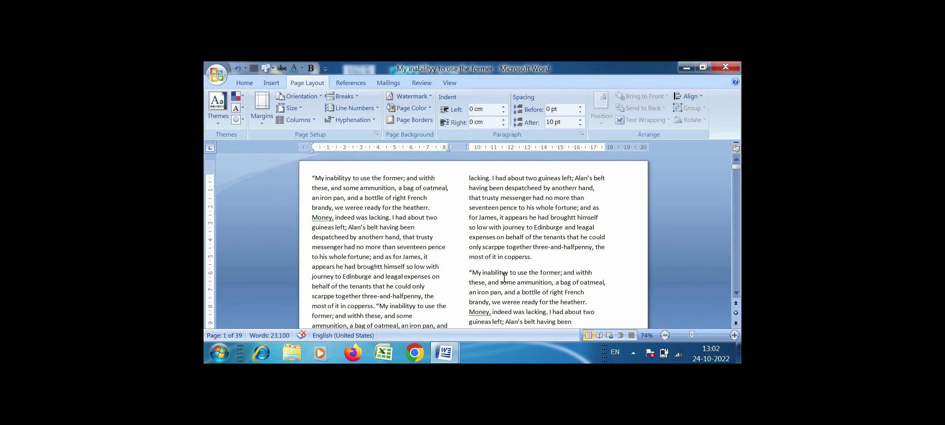
scroll(504, 277, "down", 3)
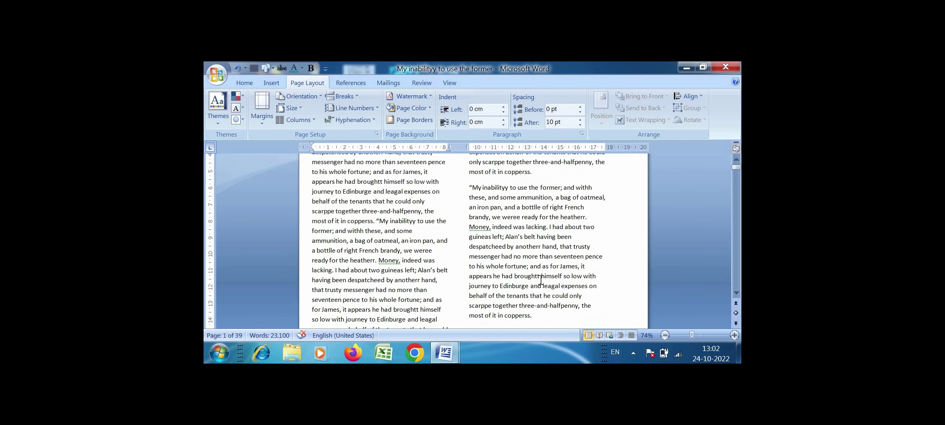
scroll(541, 281, "up", 3)
left_click_drag(692, 336, 708, 334)
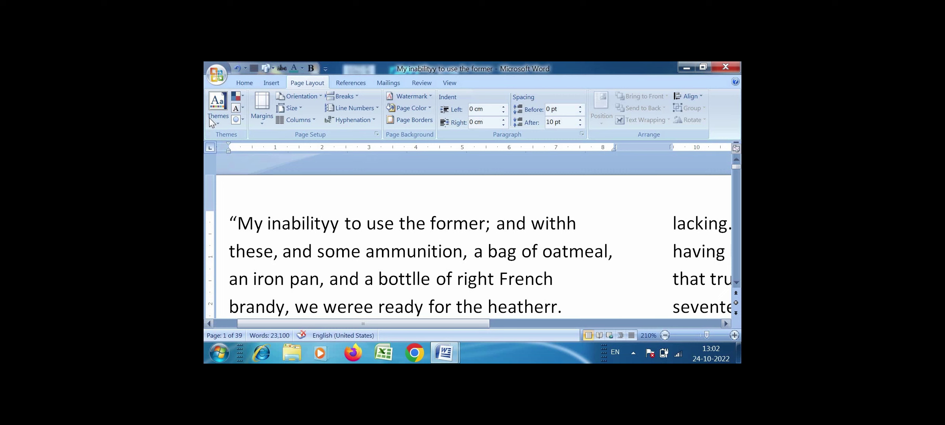
Step: Arrange the document text in three columns and view the whole page width
left_click(298, 120)
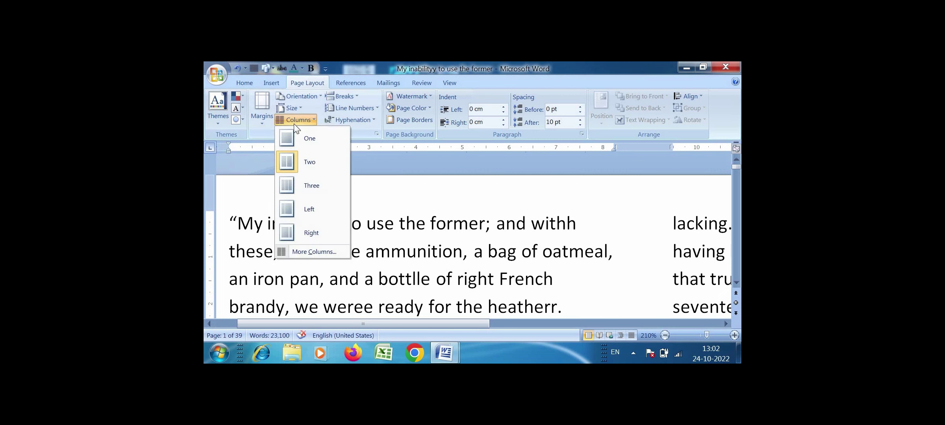
left_click(311, 187)
left_click_drag(705, 334, 690, 336)
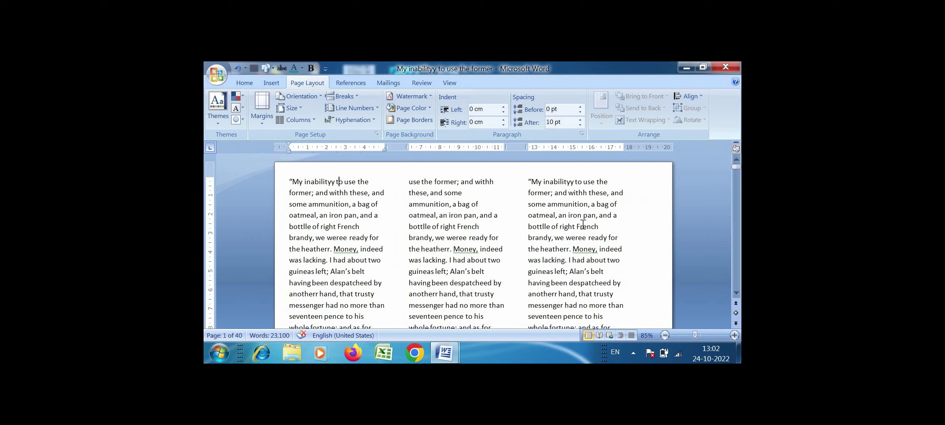
Step: Change the three-column document text back to a single column
left_click(296, 120)
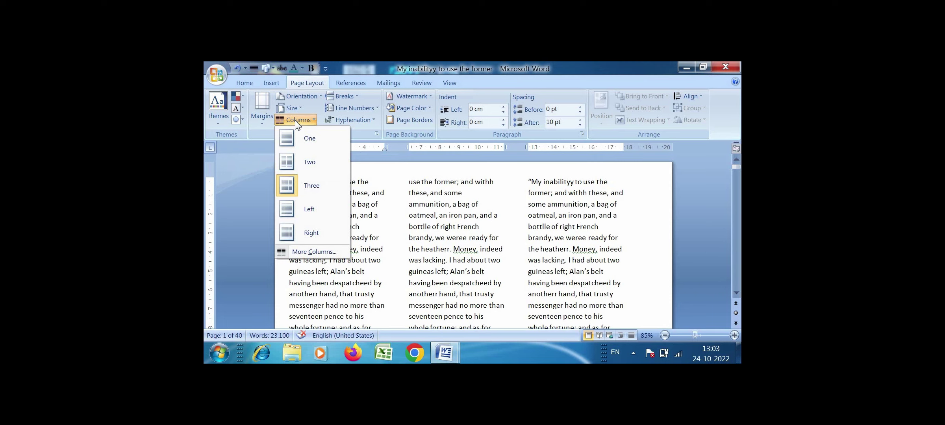
left_click(309, 141)
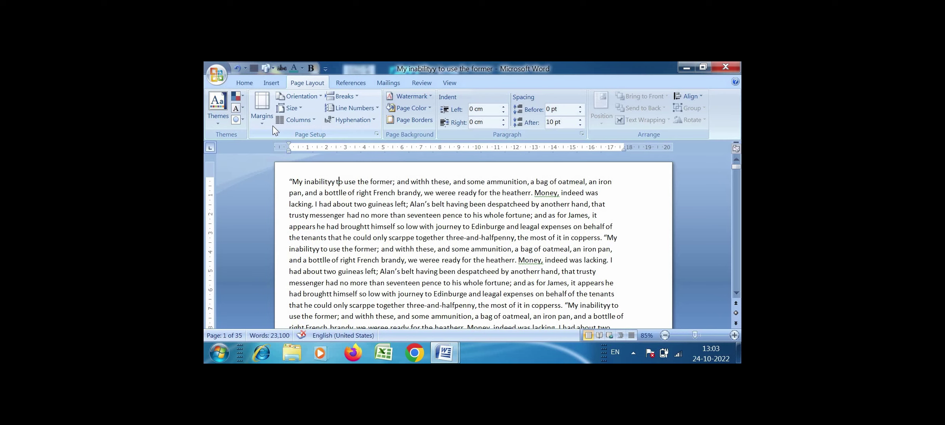
Step: Set the number of columns to 4 with equal widths for the whole document and look over the resulting page
left_click(294, 118)
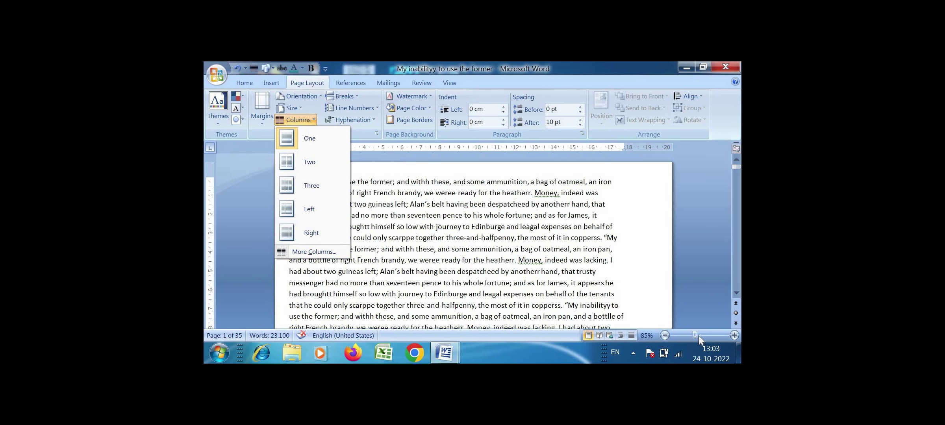
left_click(710, 333)
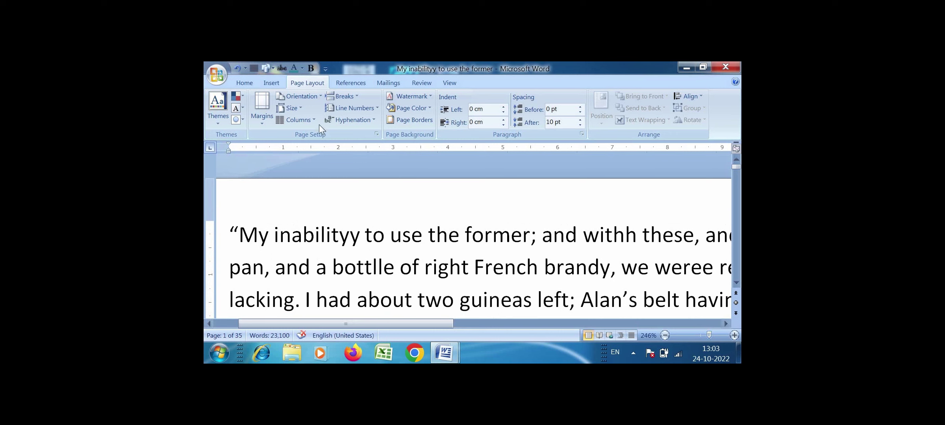
left_click(307, 121)
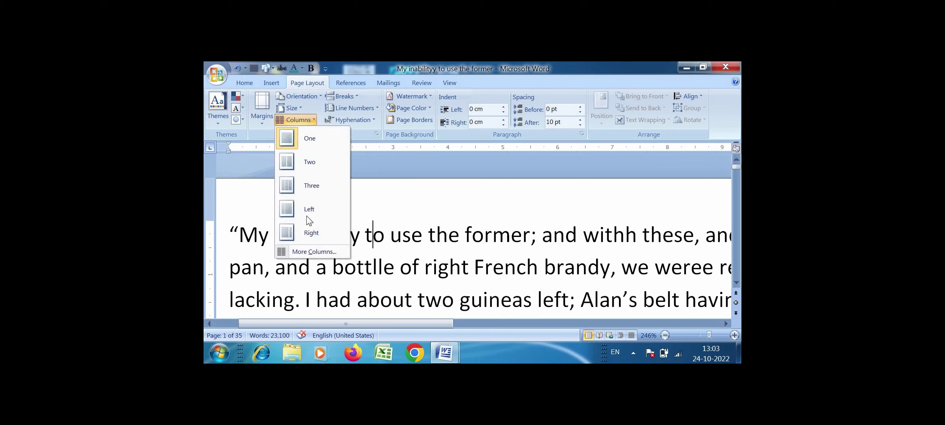
left_click(324, 255)
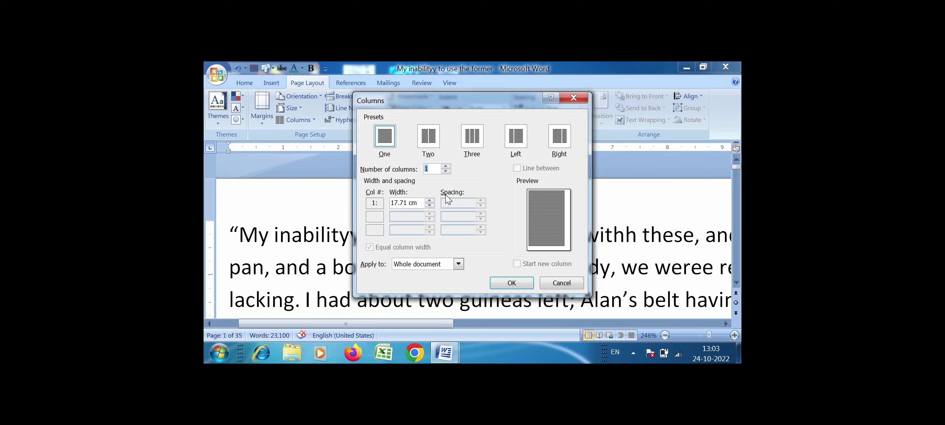
left_click(446, 167)
left_click(446, 167)
left_click(446, 167)
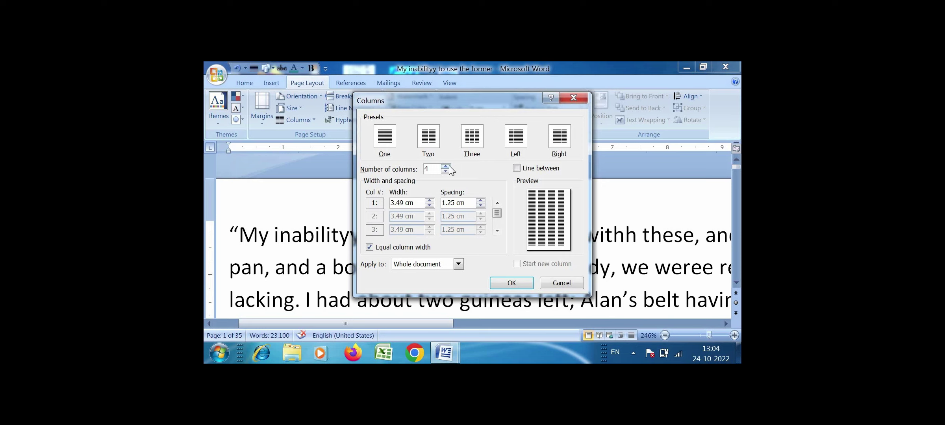
left_click(521, 285)
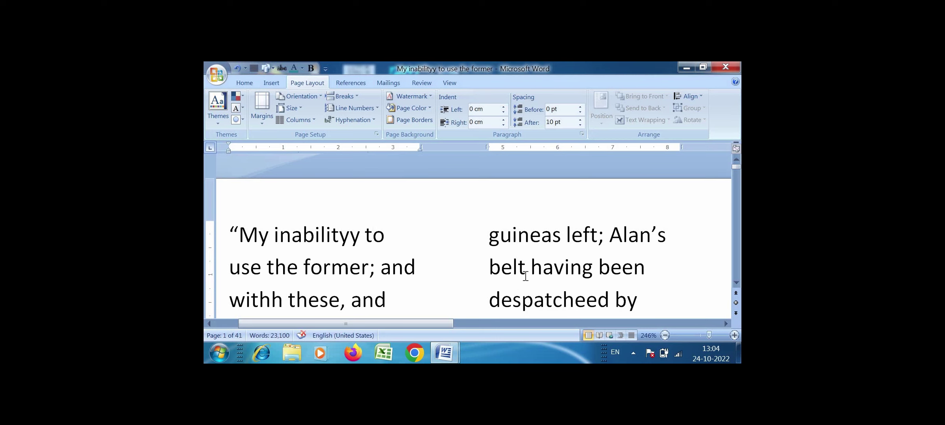
left_click_drag(411, 322, 491, 327)
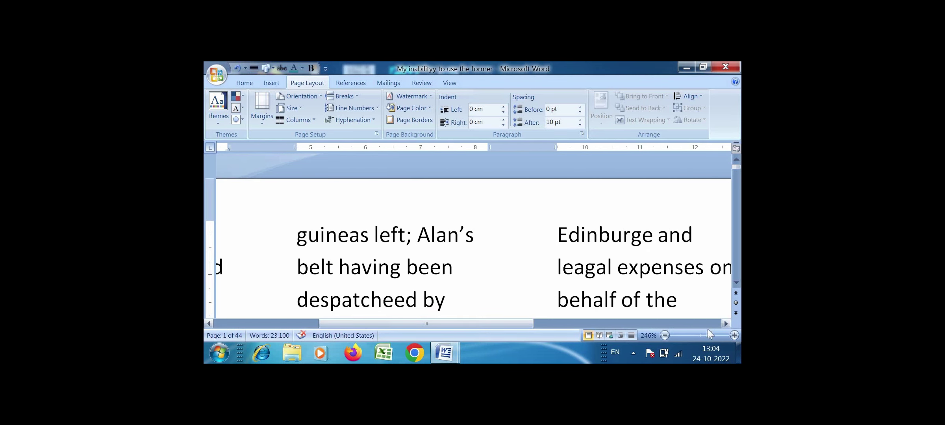
left_click_drag(707, 335, 696, 336)
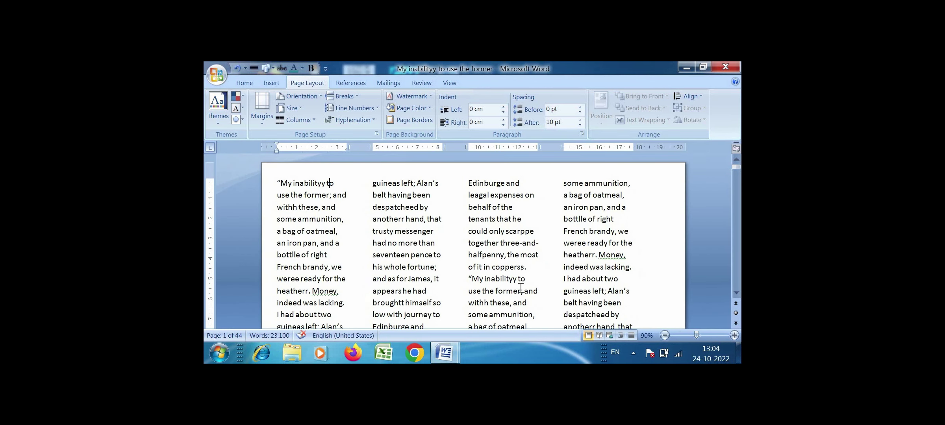
left_click_drag(698, 334, 707, 334)
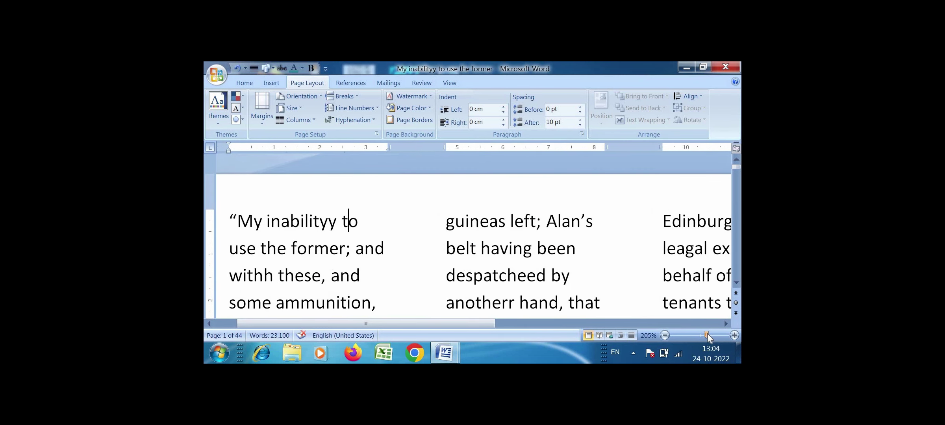
Step: Reset the document text from four columns to the one-column layout
left_click(285, 123)
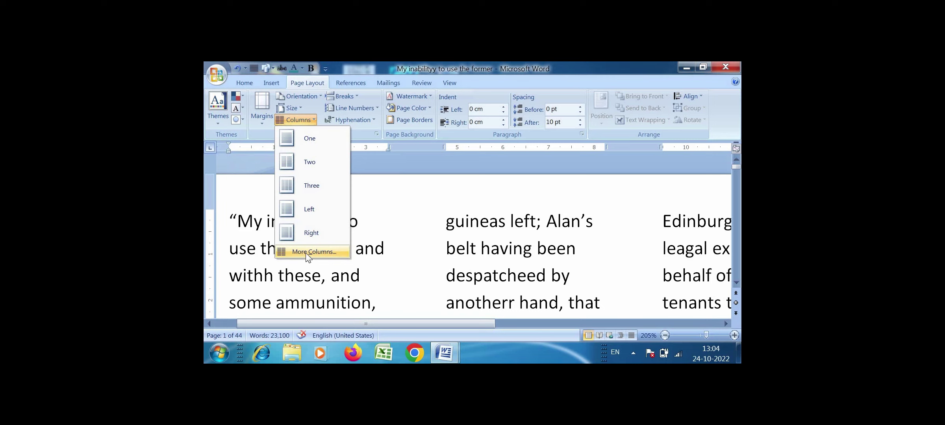
left_click(310, 136)
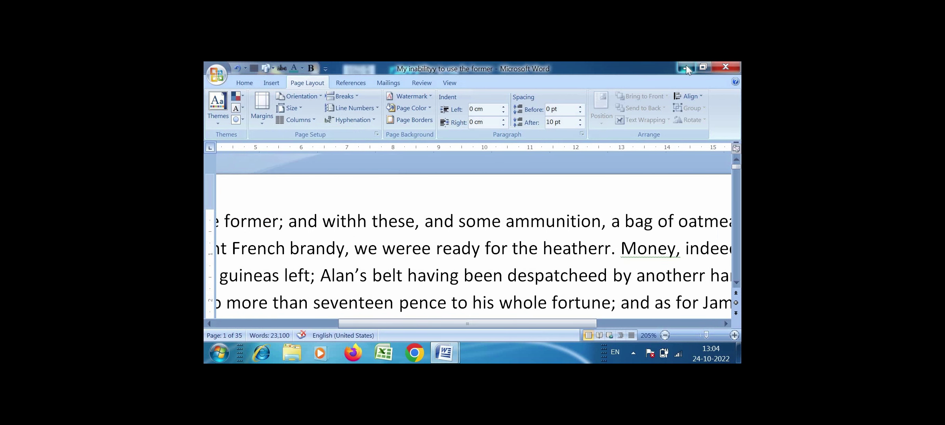
Step: Minimize the document window, refresh the desktop and launch ISM Publisher 3.04
left_click(686, 68)
right_click(624, 94)
right_click(551, 123)
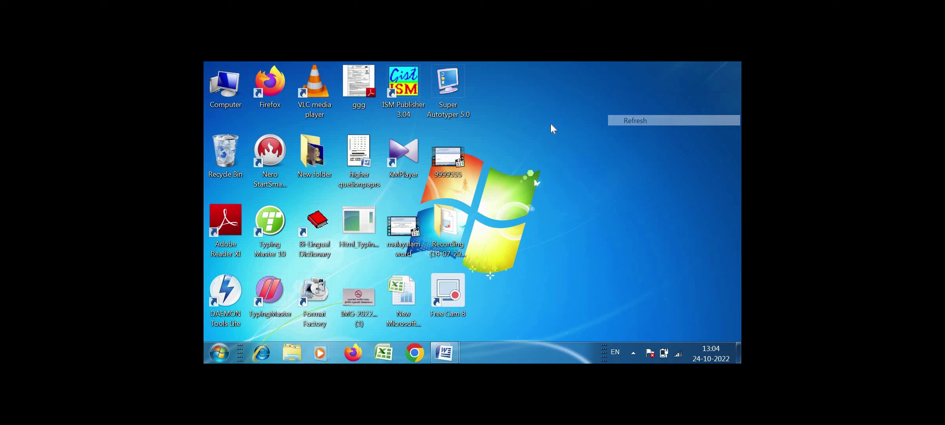
left_click(579, 153)
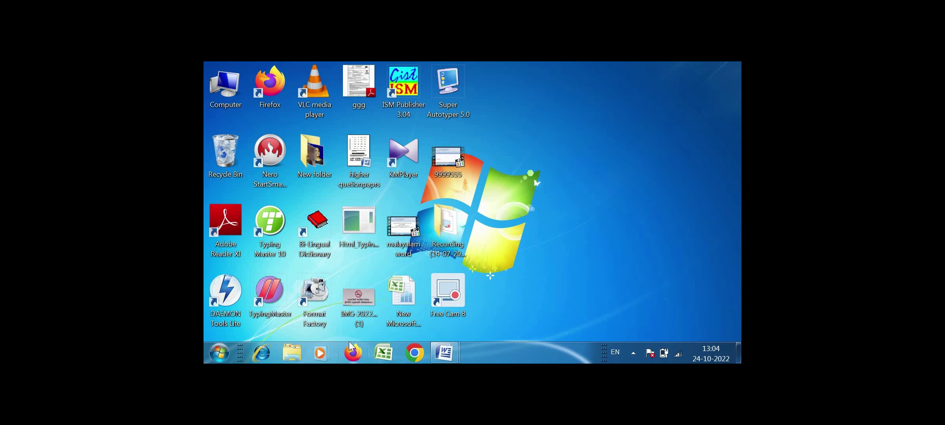
double_click(405, 87)
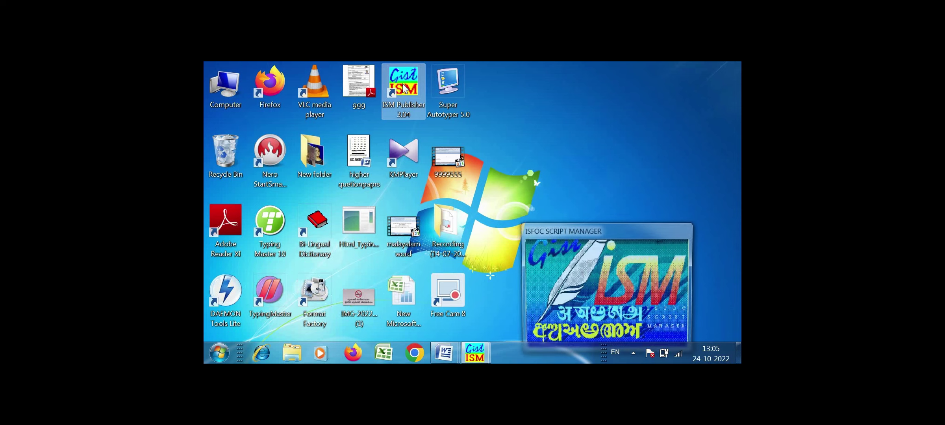
left_click(480, 358)
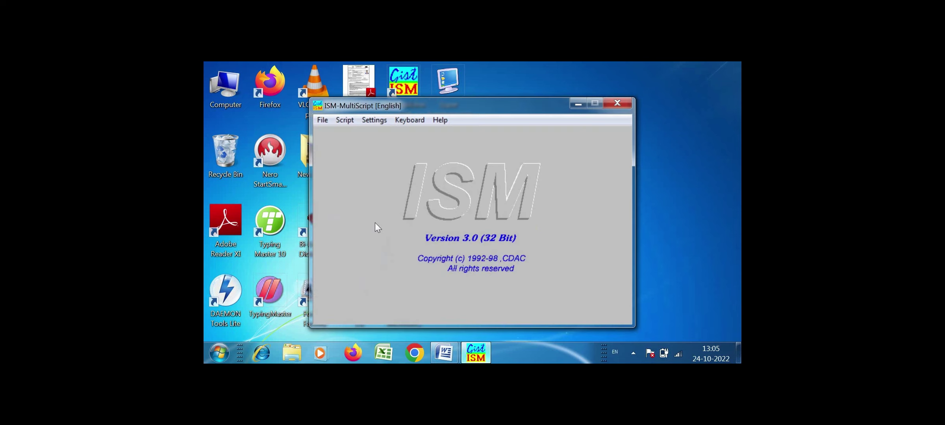
Step: Examine the available scripts, settings and keyboard layouts in ISM, and return to the desktop
left_click(322, 120)
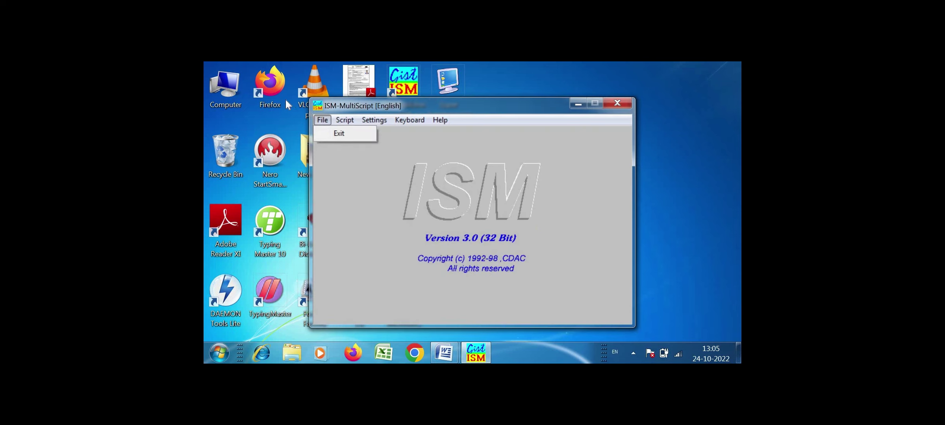
mouse_move(341, 119)
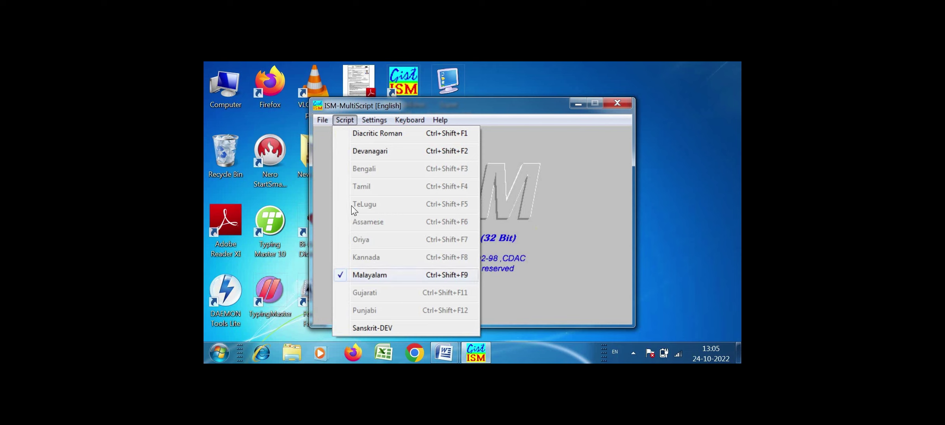
mouse_move(375, 119)
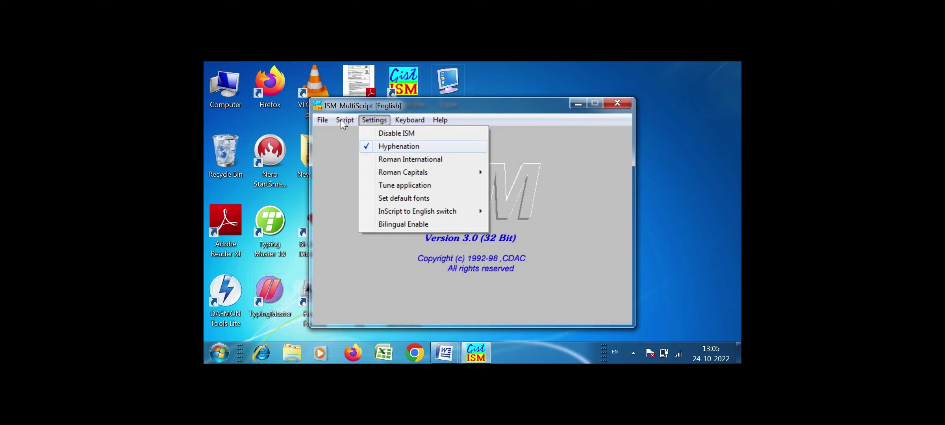
key("Up")
key("Right")
key("Left")
key("Down")
key("Down")
key("Right")
key("Down")
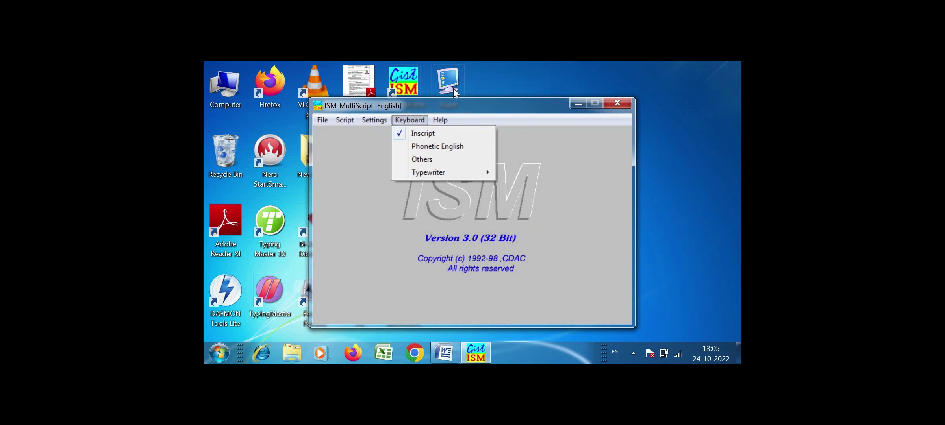
key("super+d")
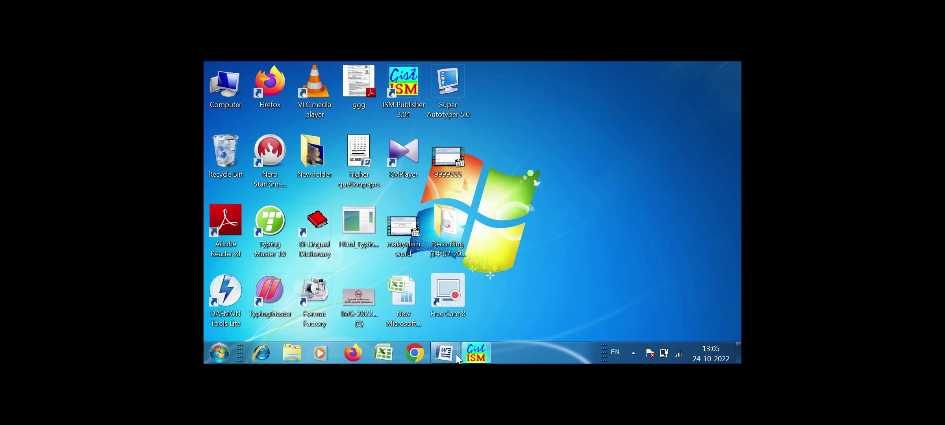
Step: Switch back to Microsoft Word and create a new blank document in a maximized window
mouse_move(445, 353)
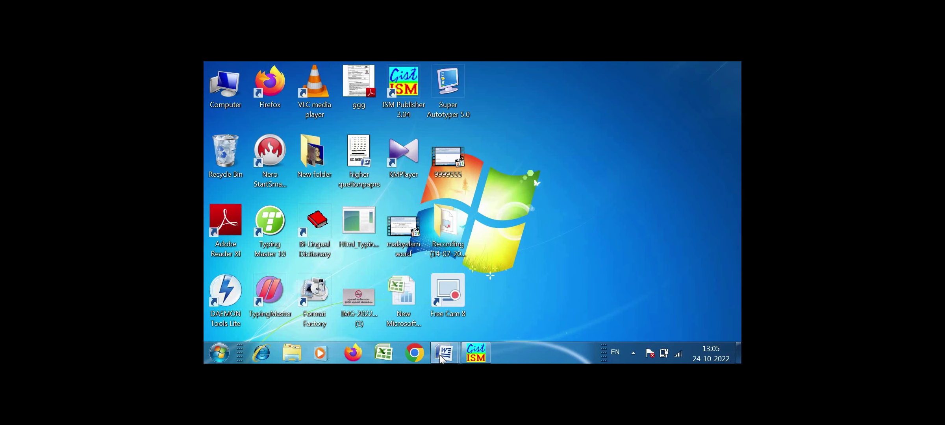
left_click(511, 287)
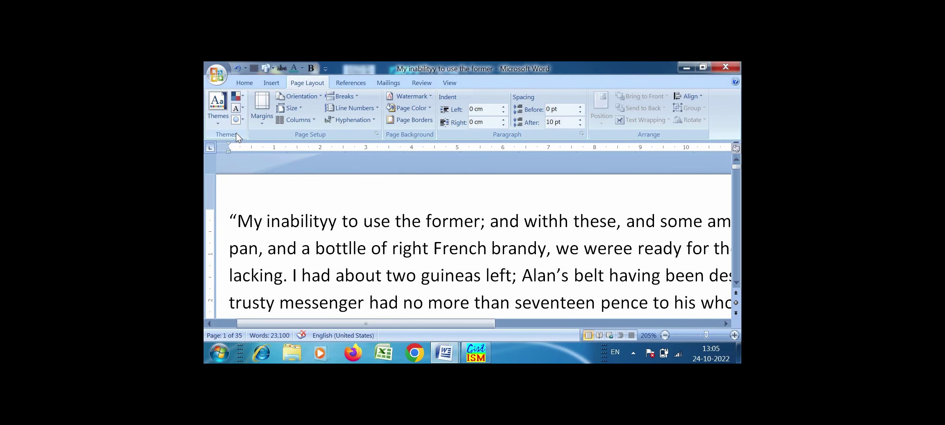
key("ctrl+n")
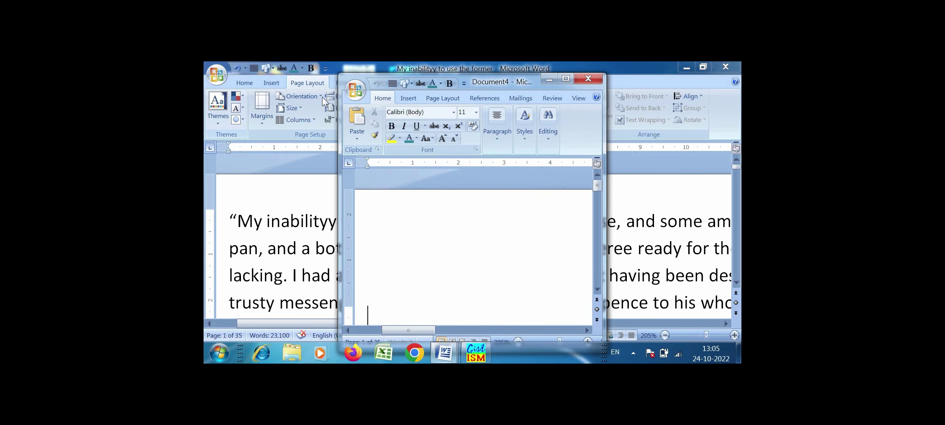
left_click(566, 79)
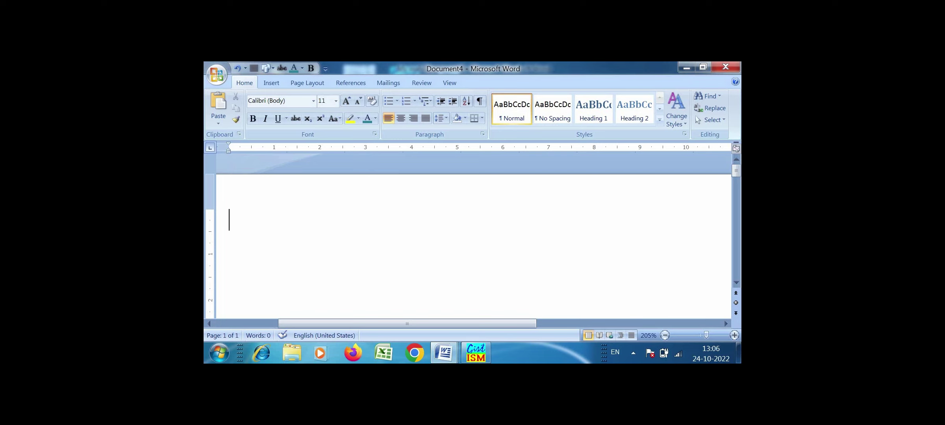
Step: Enter the sample text "In#v#p#n#v#p" and format it in the ML-Karthika font at size 14
type("In#v#p#n#v#p")
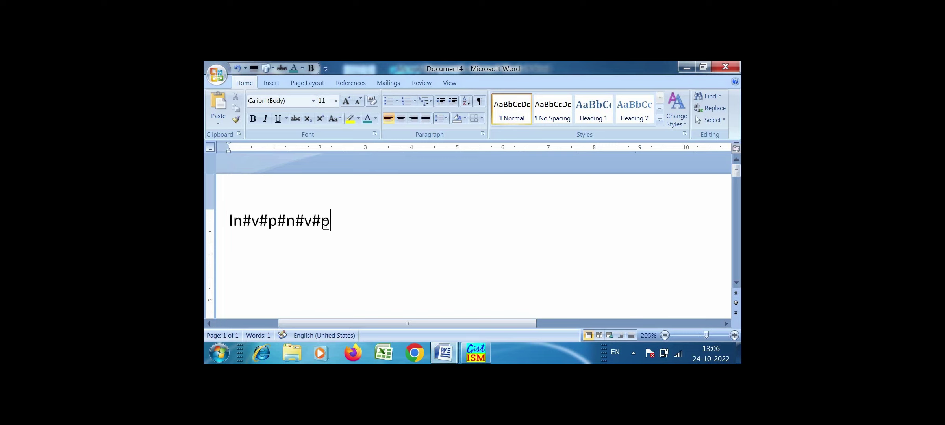
triple_click(325, 225)
left_click(314, 100)
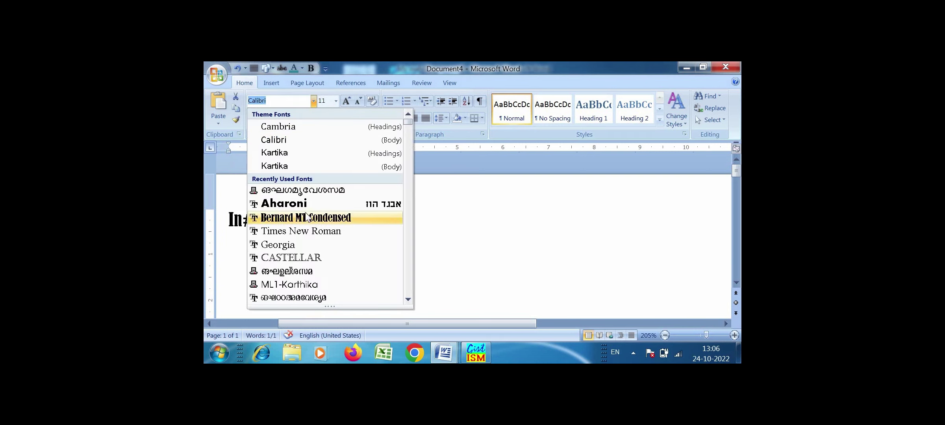
left_click(313, 190)
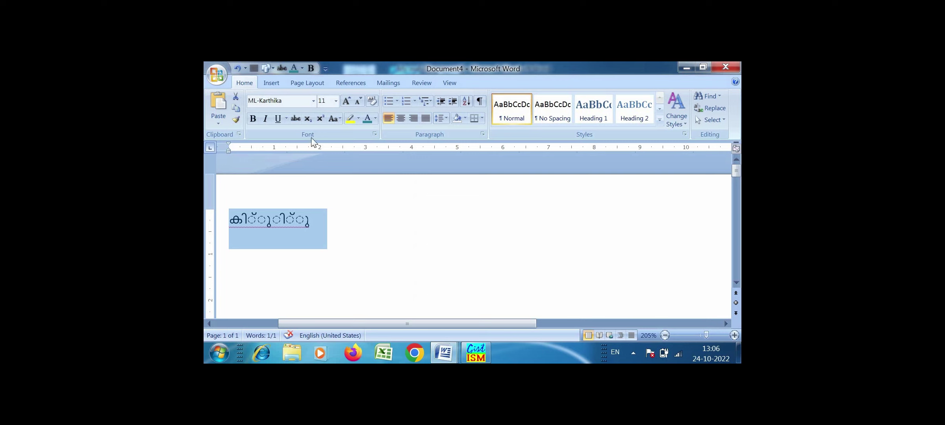
left_click(347, 103)
left_click(347, 104)
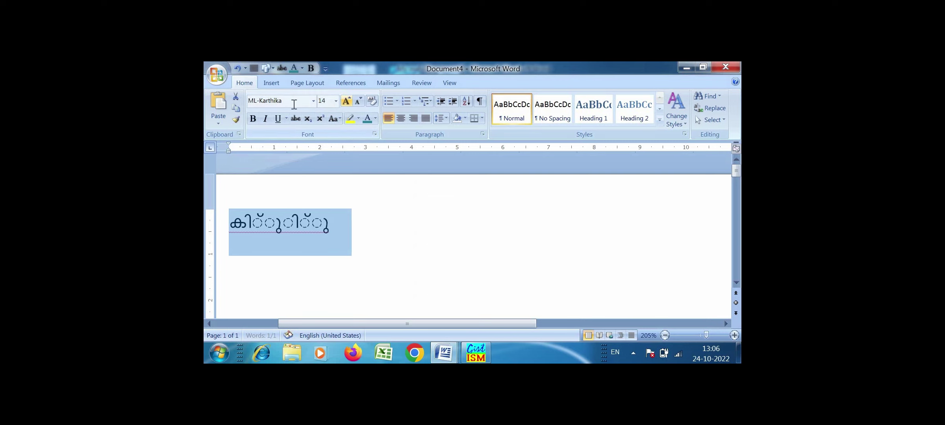
Step: Clear the sample line and enter the Malayalam letter "ക" followed by a space and the vowel sign "ി"
left_click(314, 101)
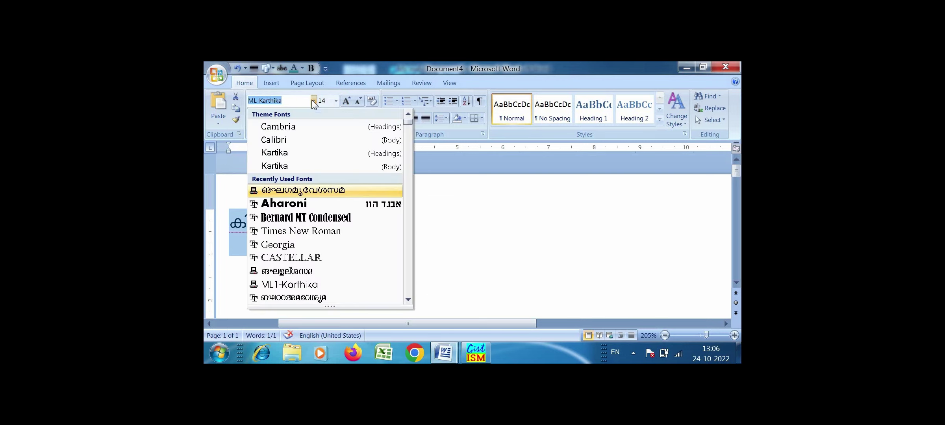
left_click(487, 231)
left_click(210, 226)
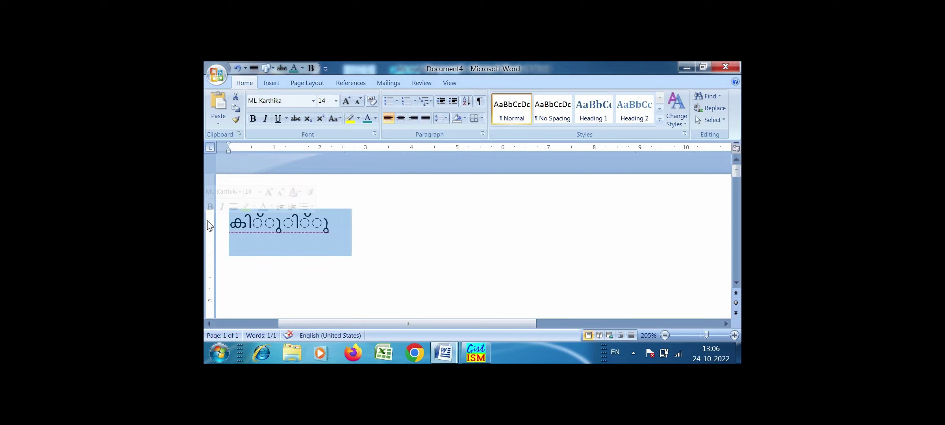
type("ക")
key("BackSpace")
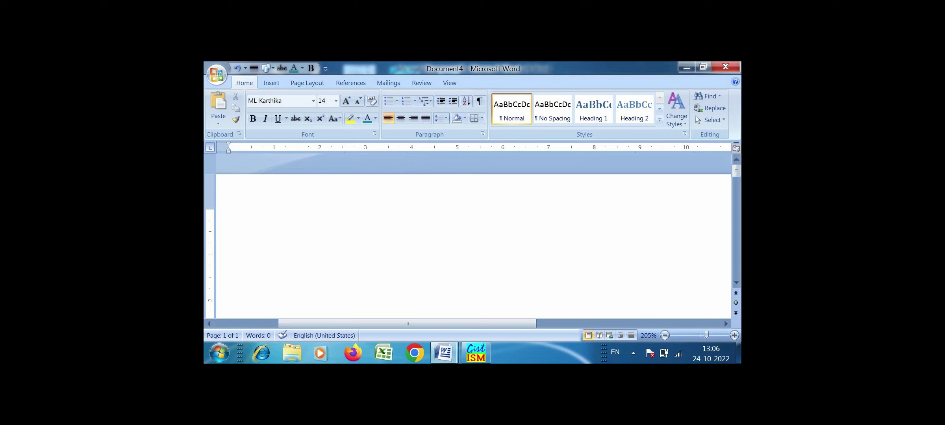
type("ക")
type("ി്ി്")
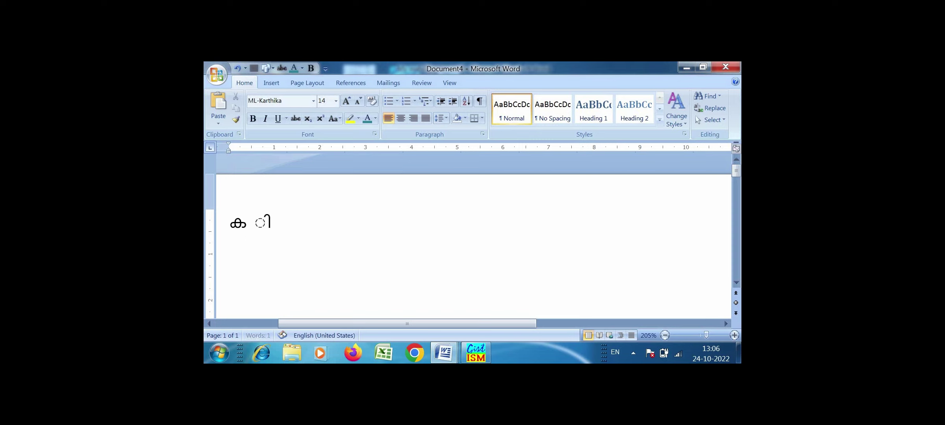